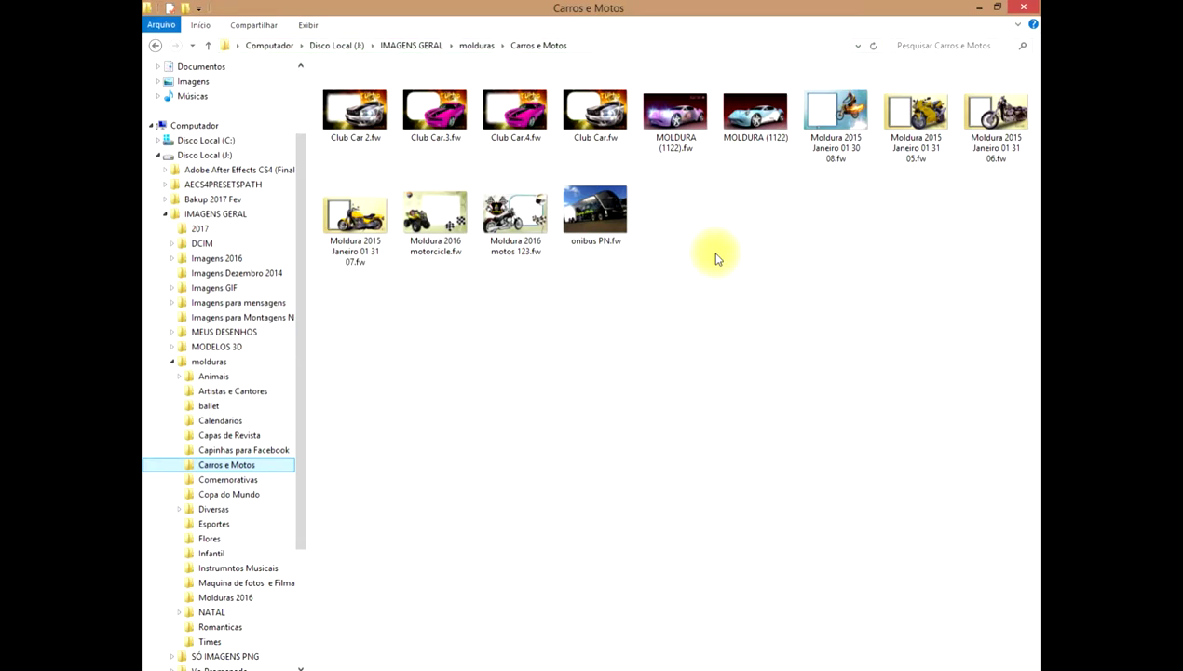
# Drag Club Car.fw from the Carros e Motos folder into Fireworks to open it.
pyautogui.click(976, 8)
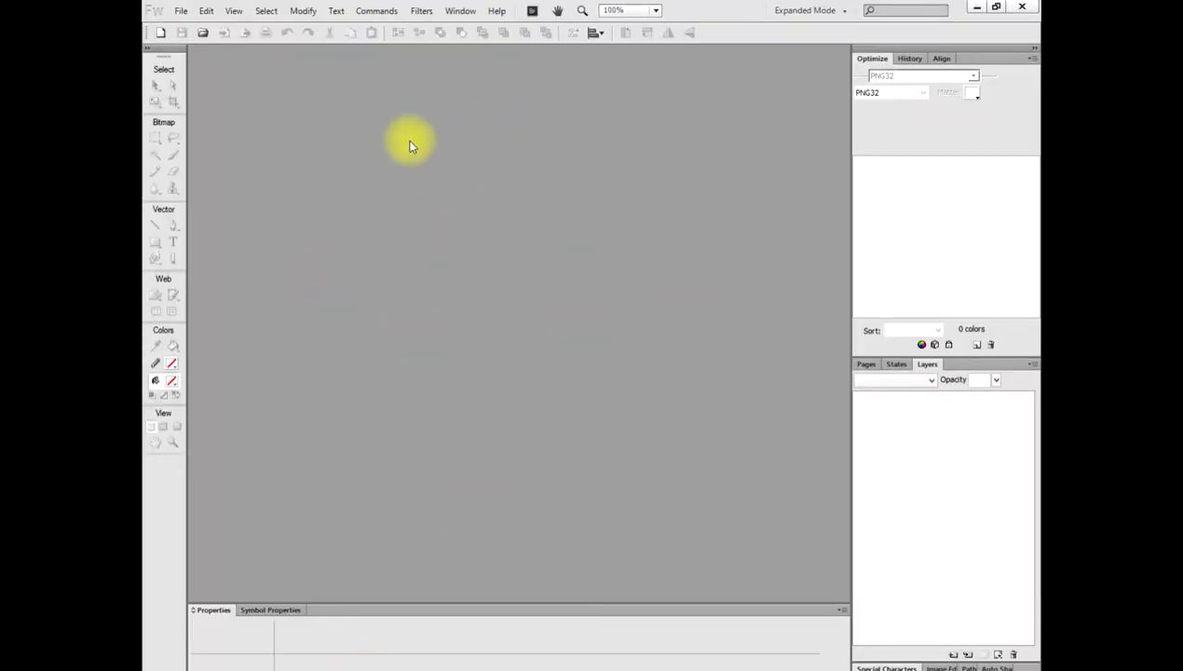
pyautogui.click(971, 7)
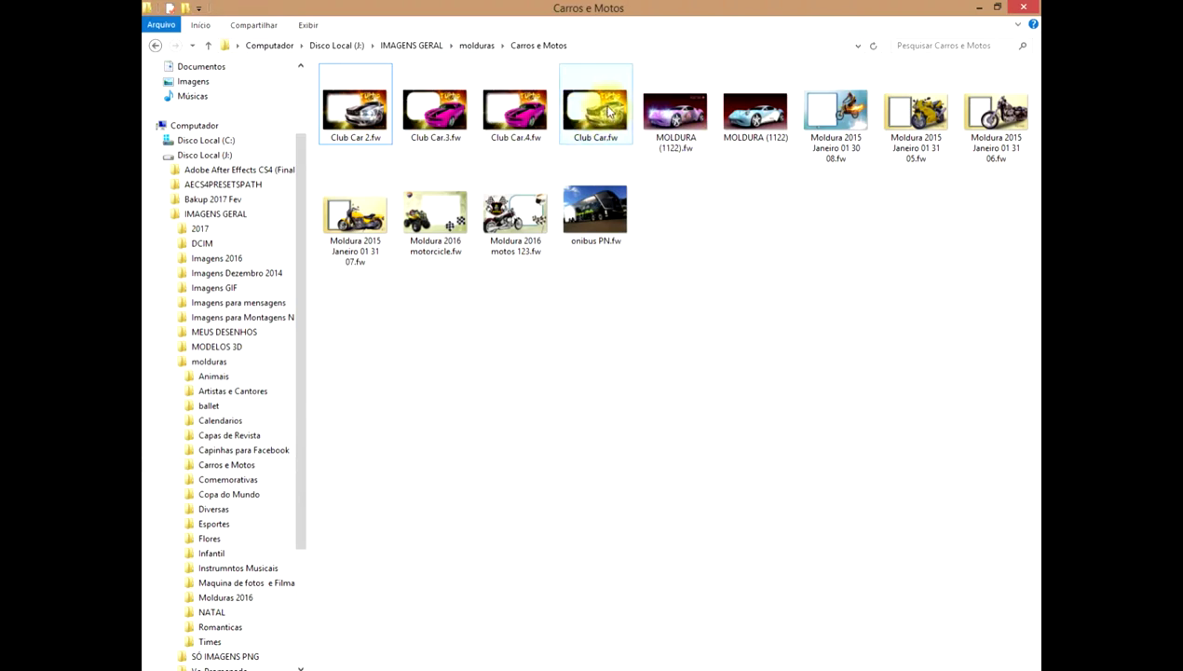
pyautogui.moveTo(610, 111)
pyautogui.mouseDown()
pyautogui.moveTo(298, 670)
pyautogui.moveTo(411, 388)
pyautogui.mouseUp()
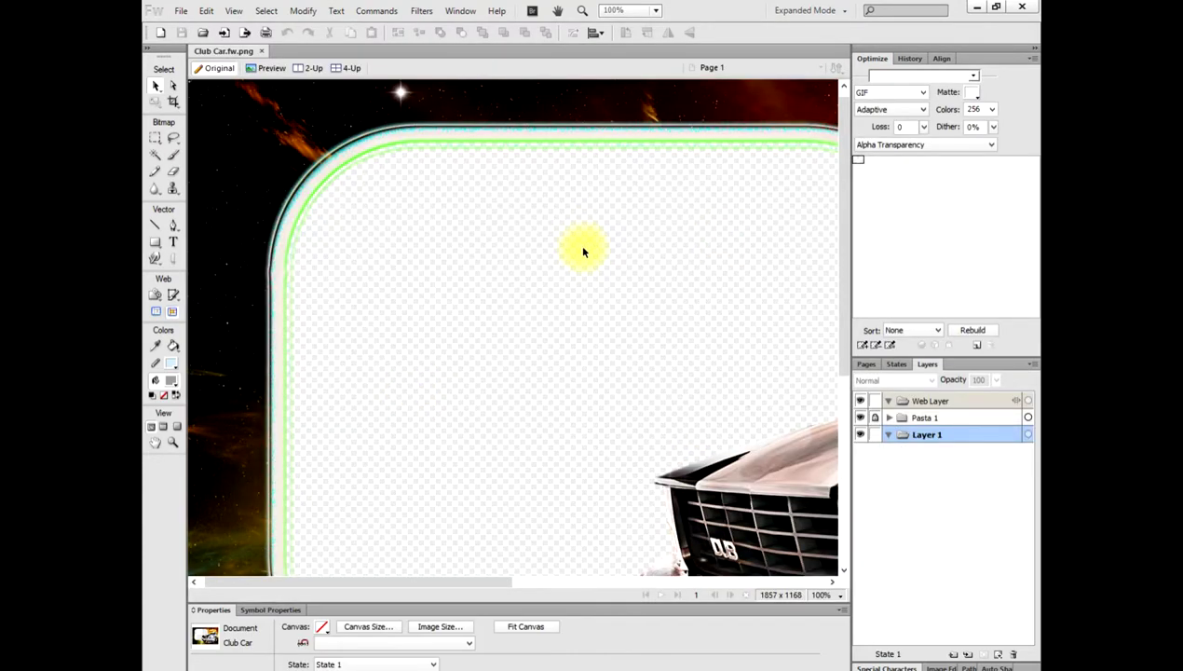
# Fit the whole Club Car template in the window, then bring back the Carros e Motos folder.
pyautogui.rightClick(583, 251)
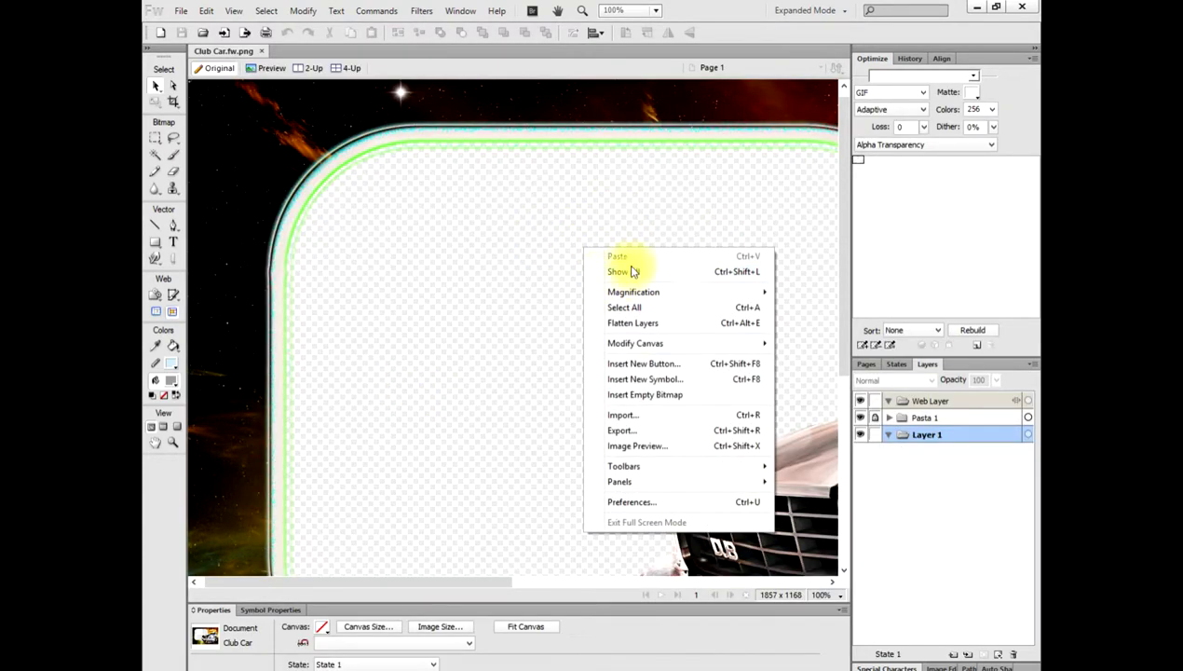
pyautogui.moveTo(652, 292)
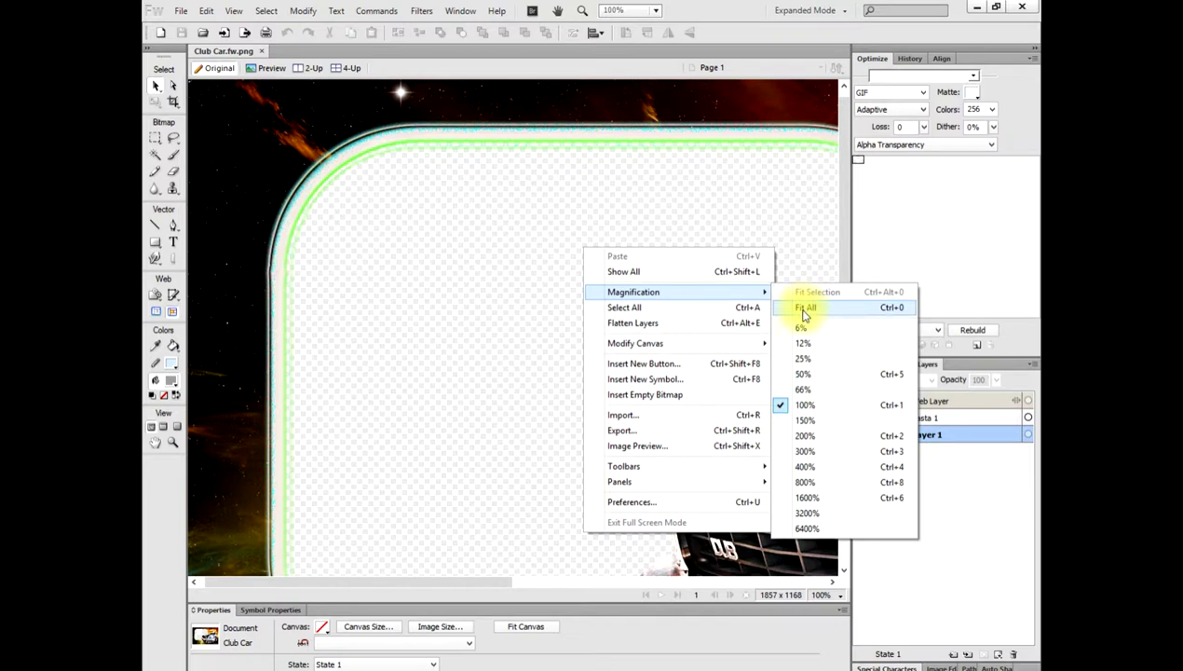
pyautogui.click(805, 309)
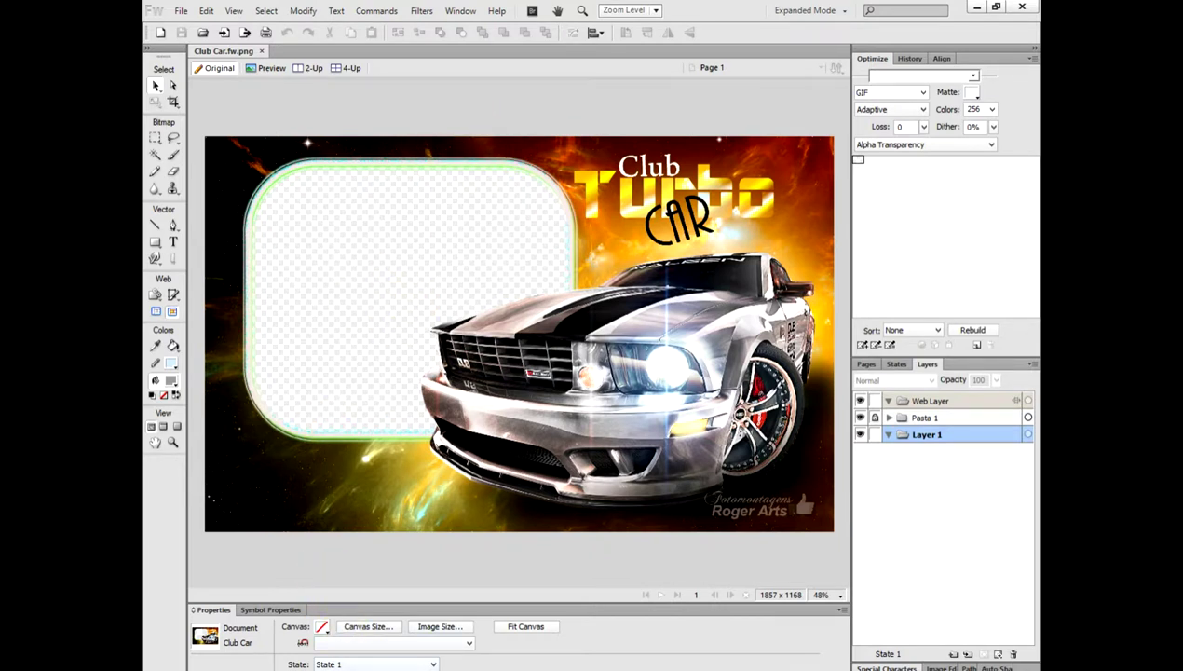
pyautogui.click(345, 606)
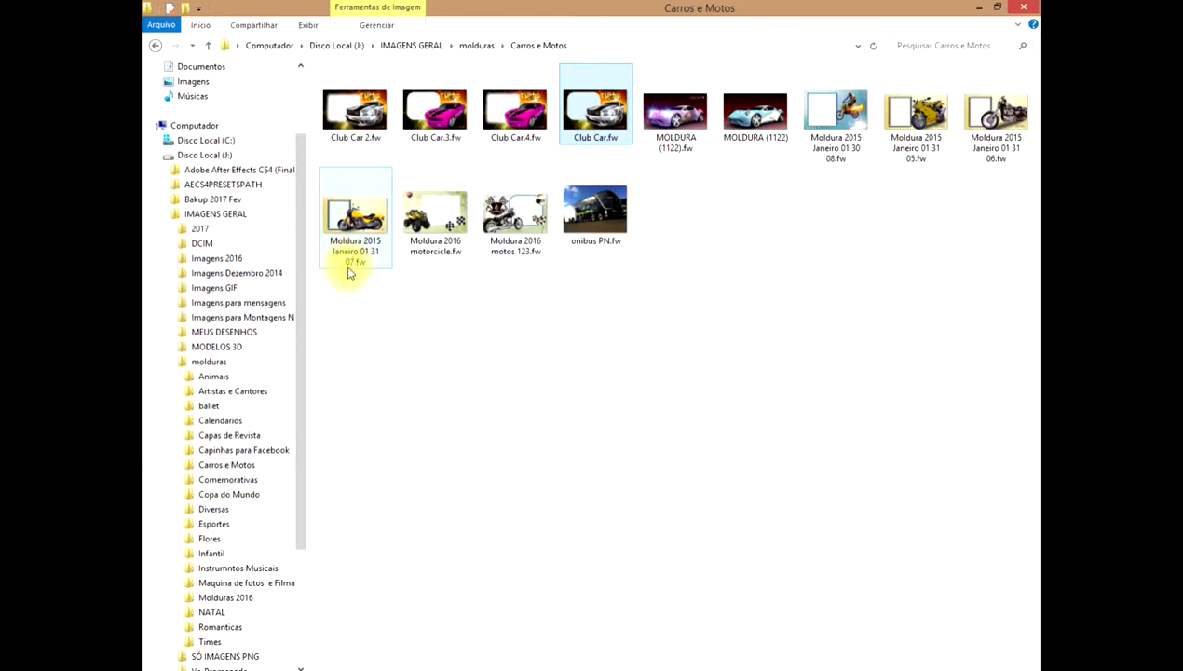
# Go to the Downloads folder and drag the man's photo toward the Fireworks canvas.
pyautogui.scroll(3, 302, 90)
pyautogui.click(197, 103)
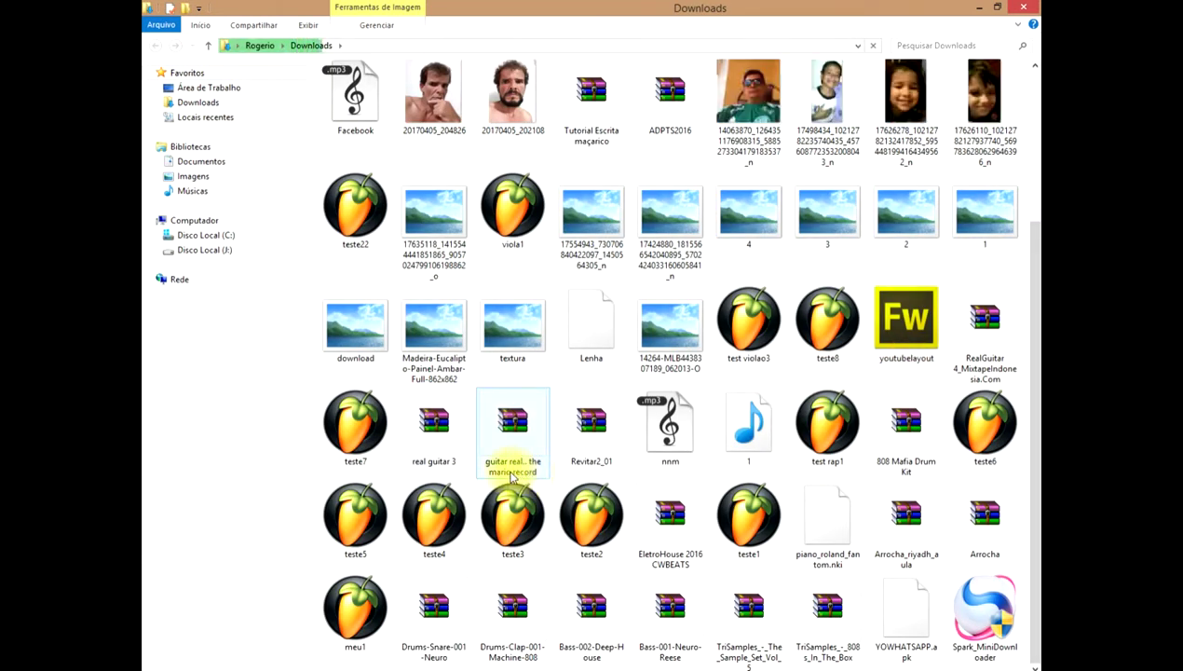
pyautogui.moveTo(736, 149)
pyautogui.mouseDown()
pyautogui.moveTo(366, 623)
pyautogui.moveTo(317, 662)
pyautogui.moveTo(326, 285)
pyautogui.mouseUp()
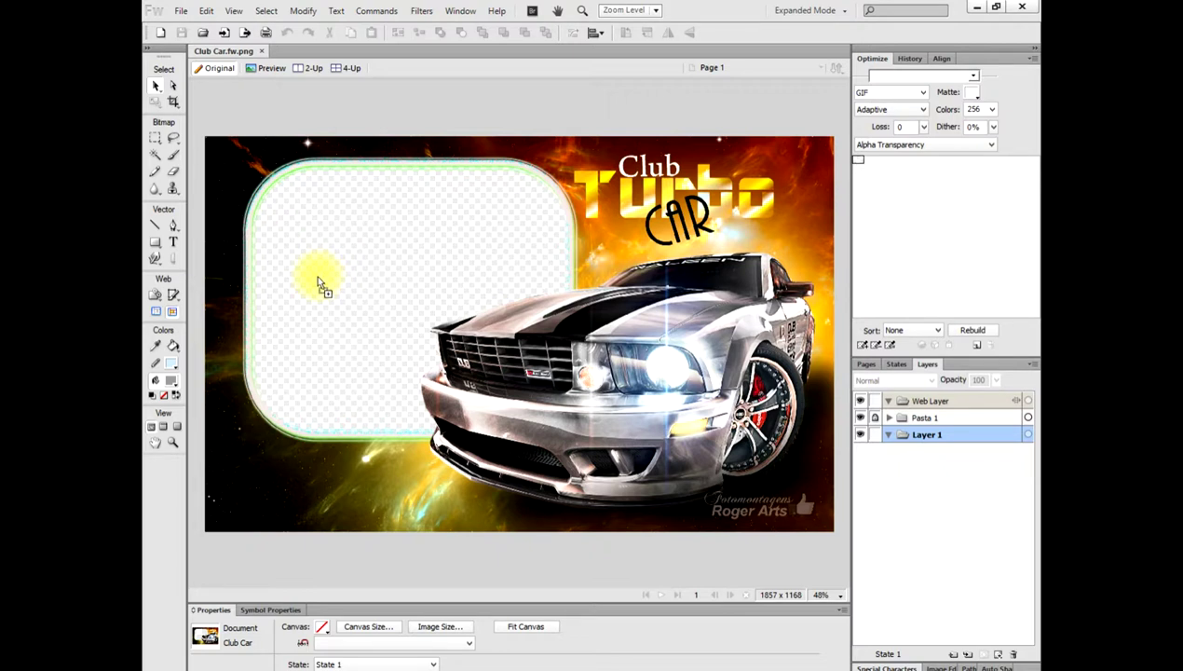
# Drop the man's photo on the template, scale it up, and centre his face in the rounded frame.
pyautogui.moveTo(316, 278); pyautogui.dragTo(320, 277)
pyautogui.moveTo(319, 279)
pyautogui.mouseDown()
pyautogui.moveTo(299, 364)
pyautogui.moveTo(492, 209)
pyautogui.moveTo(331, 240)
pyautogui.moveTo(292, 210)
pyautogui.mouseUp()
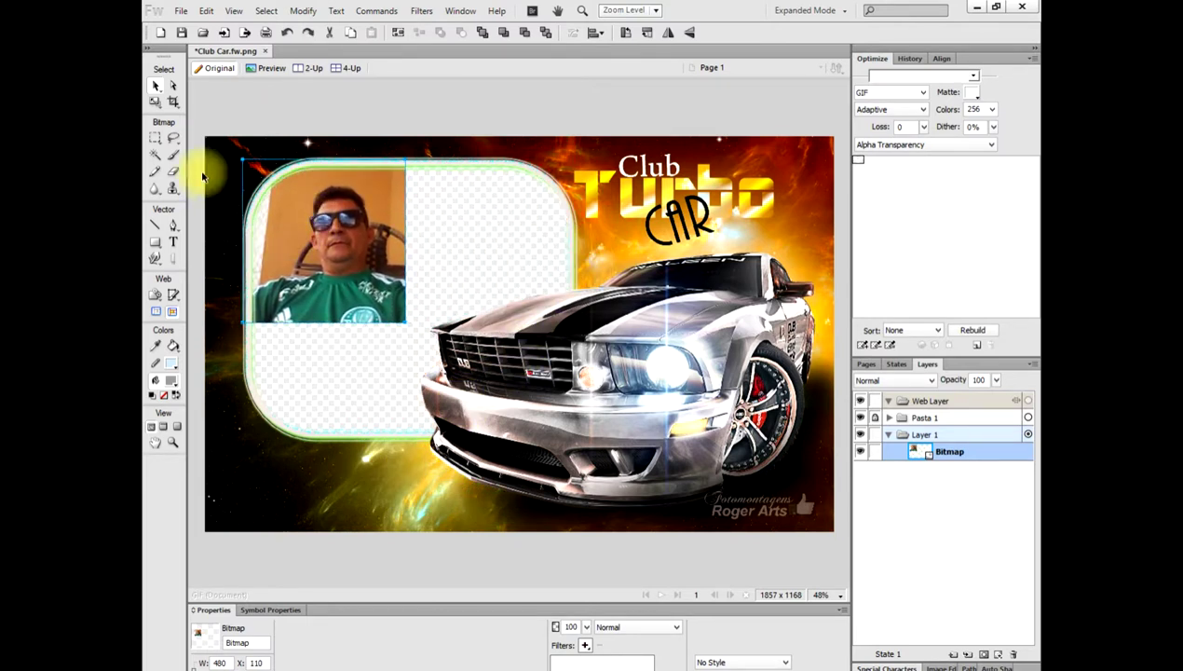
pyautogui.click(157, 102)
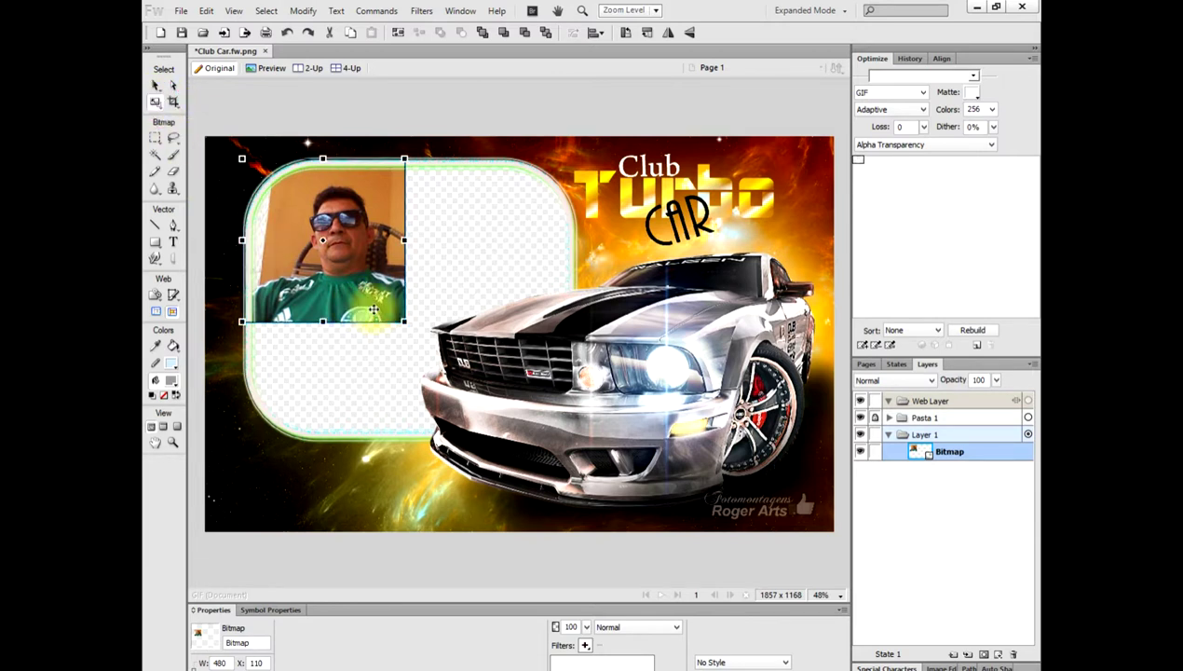
pyautogui.moveTo(406, 321); pyautogui.dragTo(599, 449)
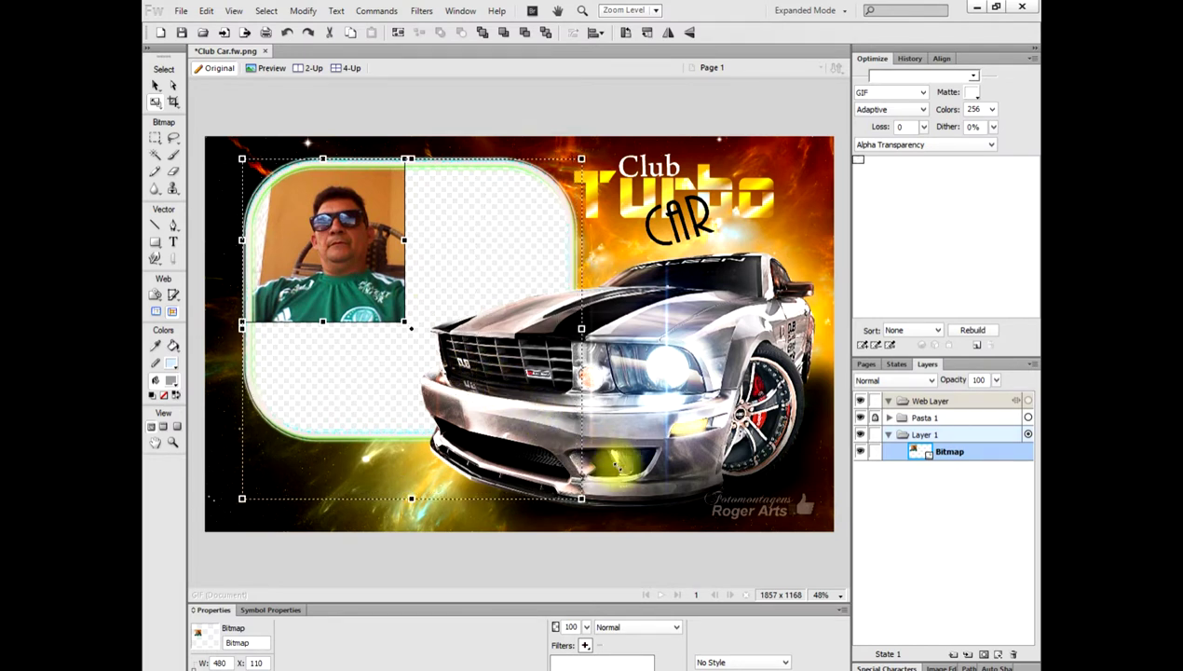
pyautogui.moveTo(596, 446); pyautogui.dragTo(622, 467)
pyautogui.press('v')
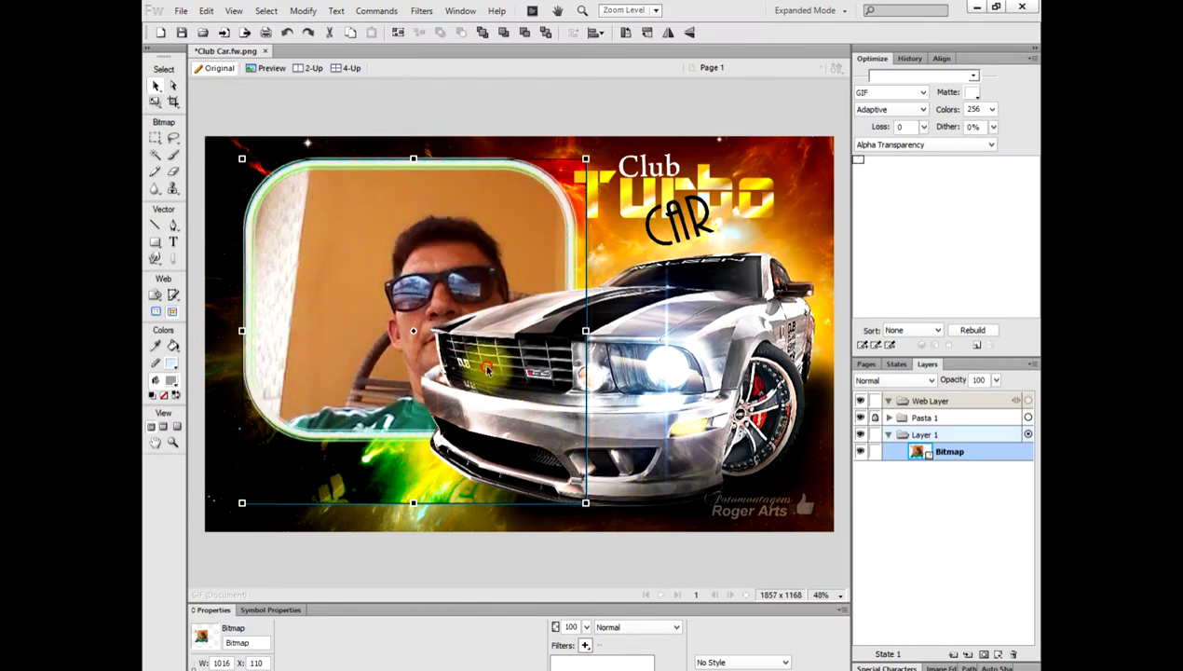
pyautogui.moveTo(451, 352)
pyautogui.mouseDown()
pyautogui.moveTo(373, 297)
pyautogui.moveTo(404, 280)
pyautogui.mouseUp()
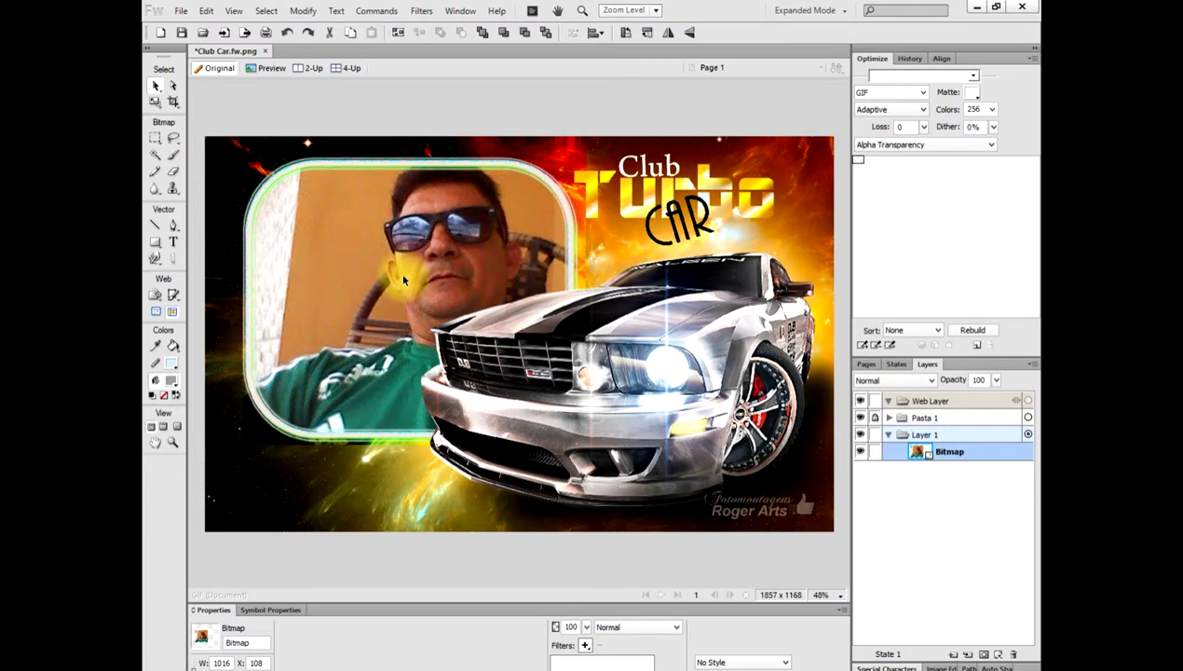
pyautogui.moveTo(403, 280); pyautogui.dragTo(391, 280)
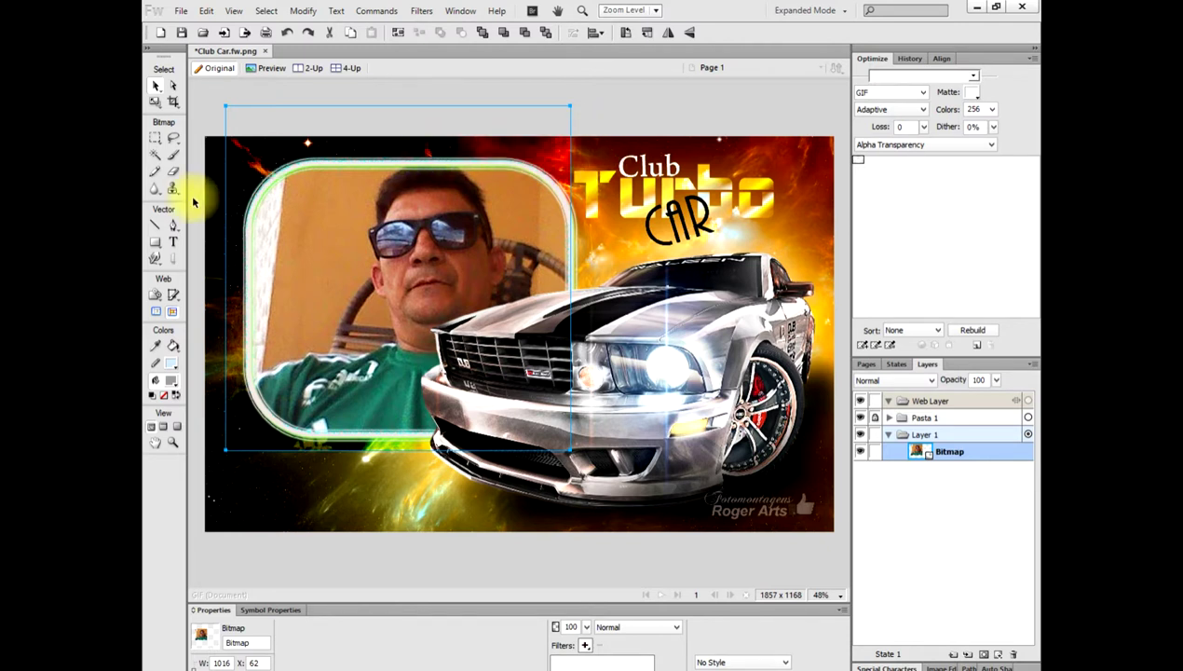
pyautogui.click(174, 172)
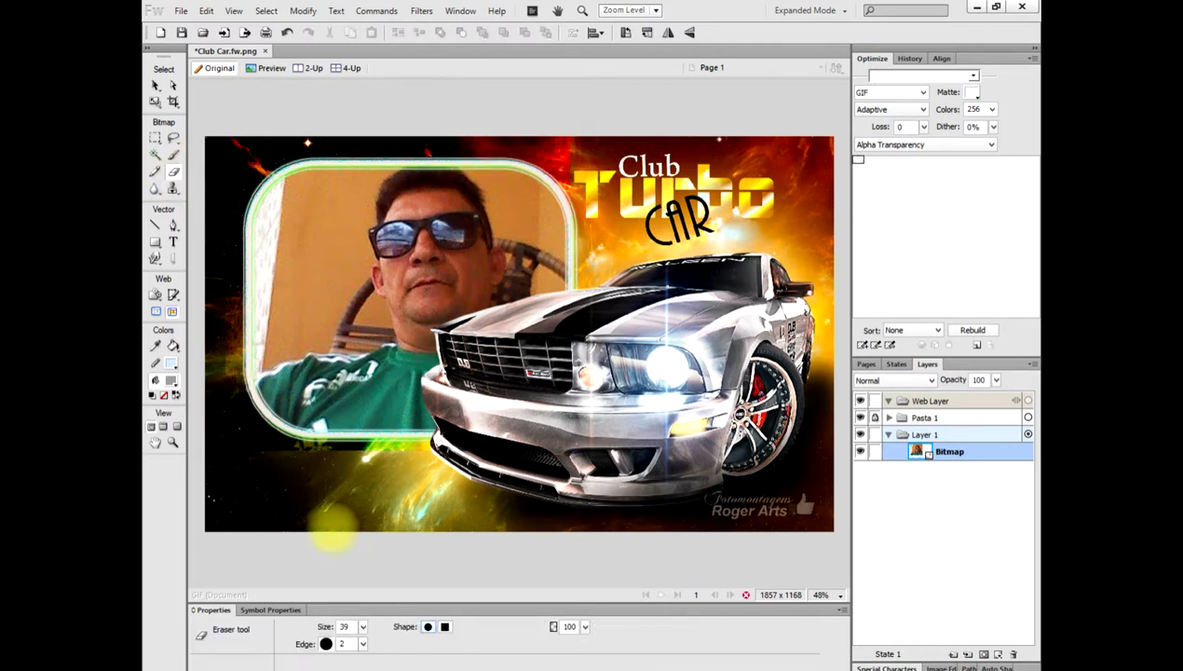
pyautogui.moveTo(362, 633); pyautogui.dragTo(364, 515)
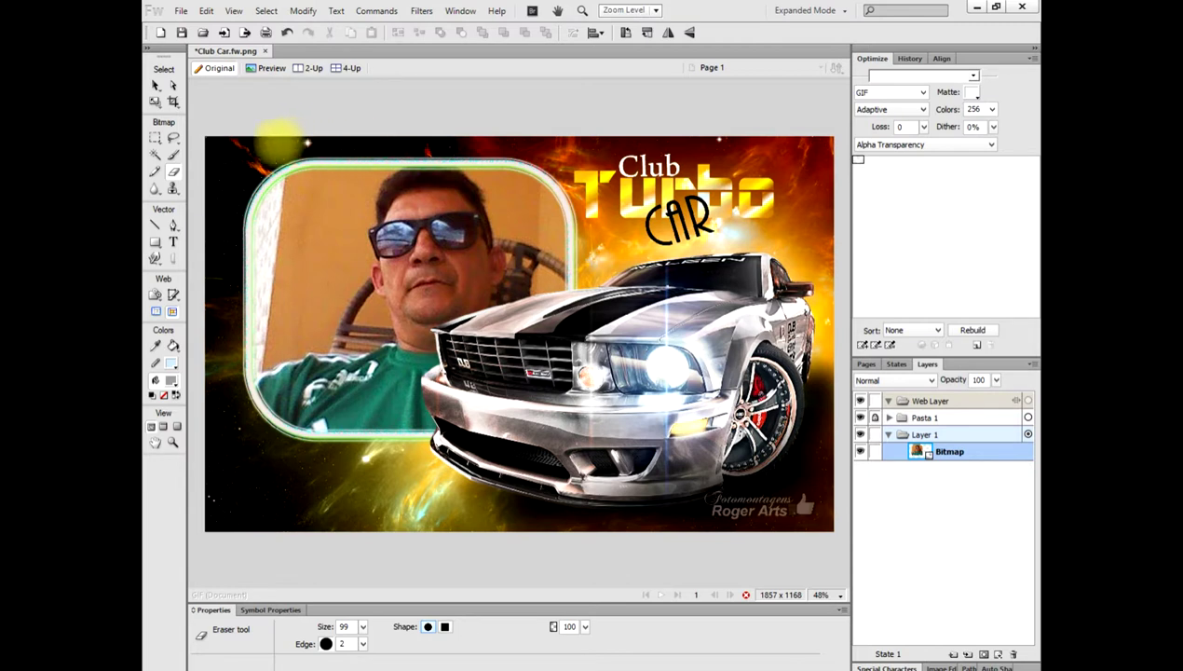
pyautogui.click(156, 88)
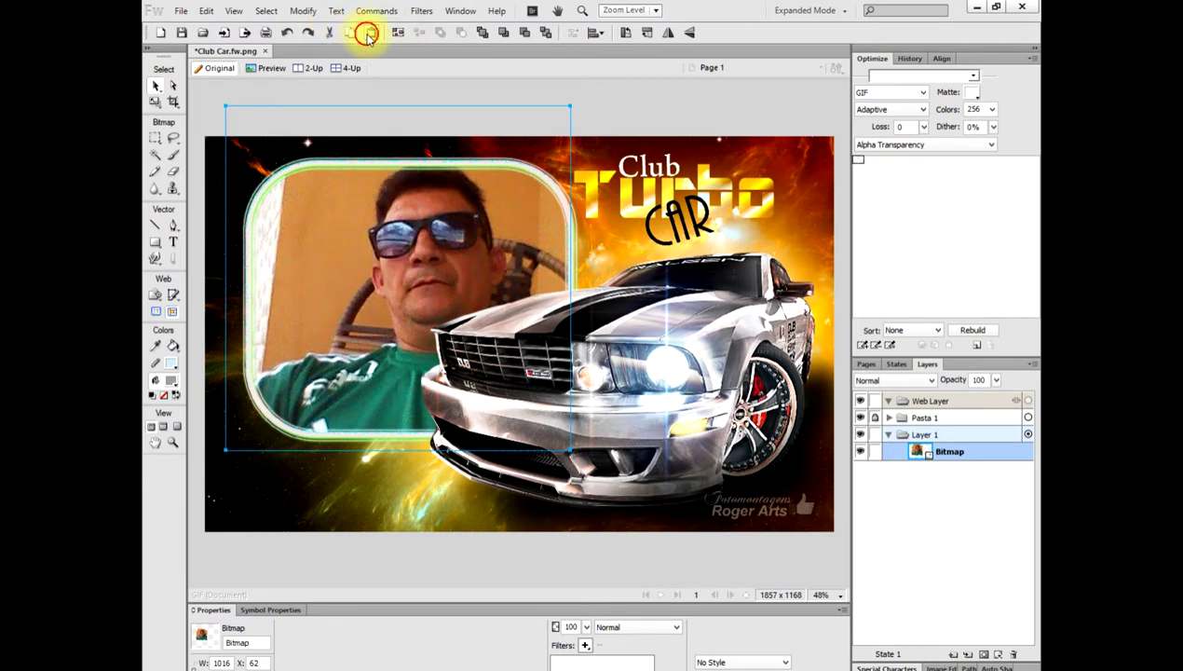
# Give the photo's bitmap layer the Screen blend mode.
pyautogui.doubleClick(369, 35)
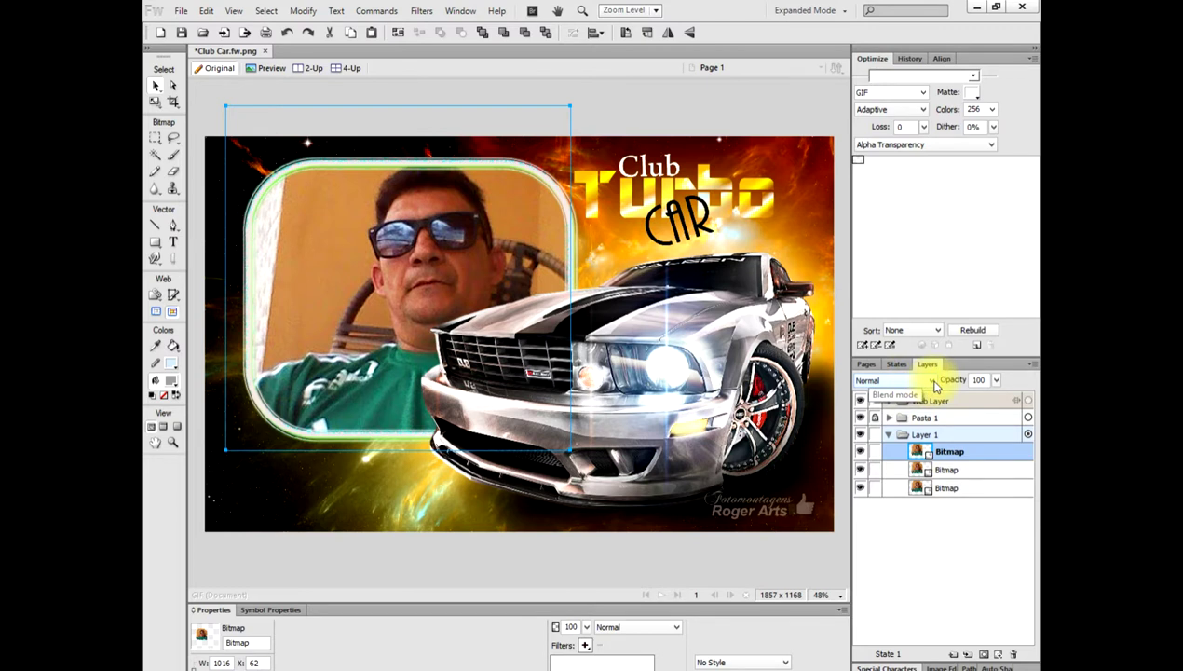
pyautogui.click(935, 382)
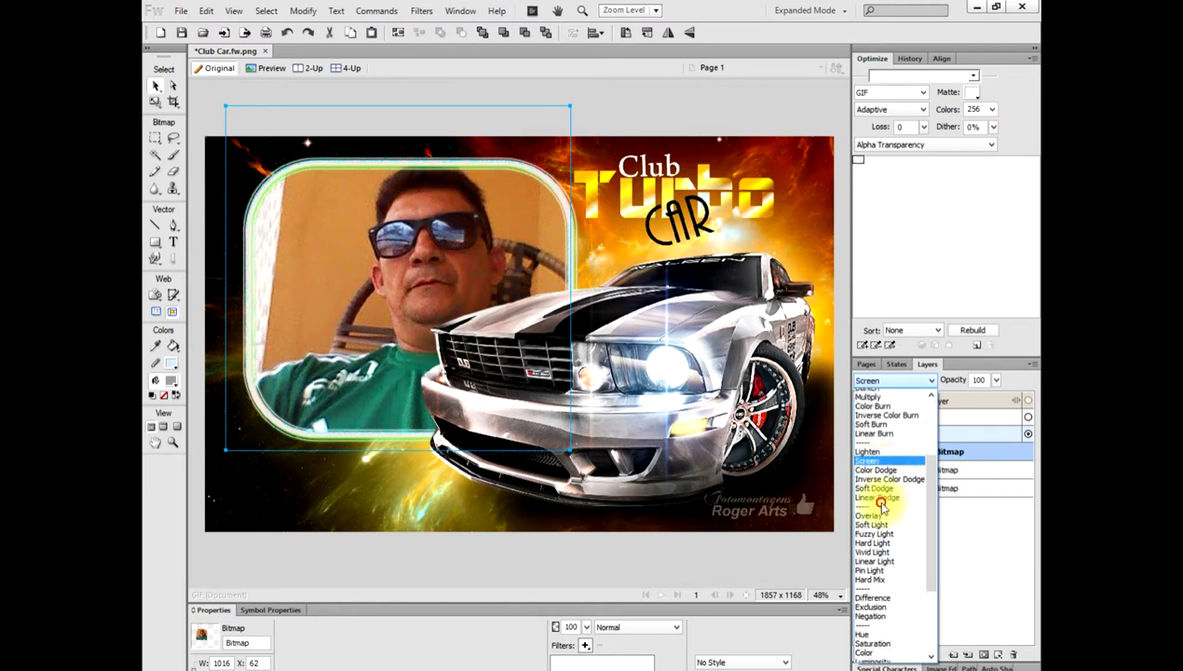
pyautogui.click(881, 504)
pyautogui.click(881, 508)
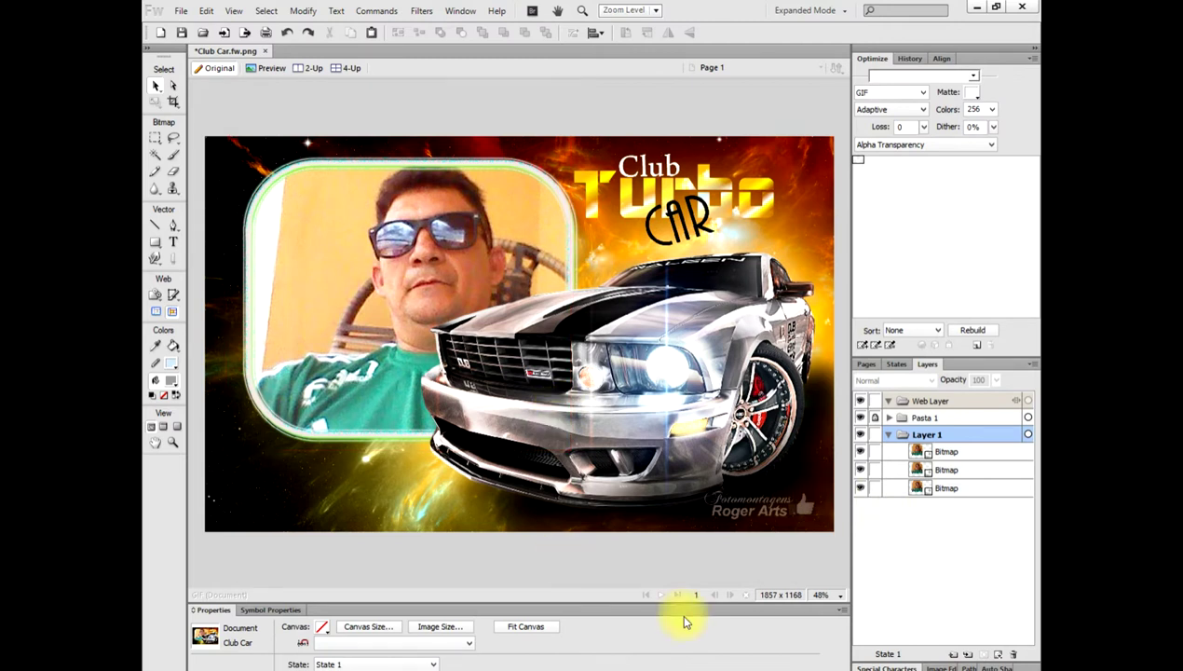
pyautogui.click(961, 453)
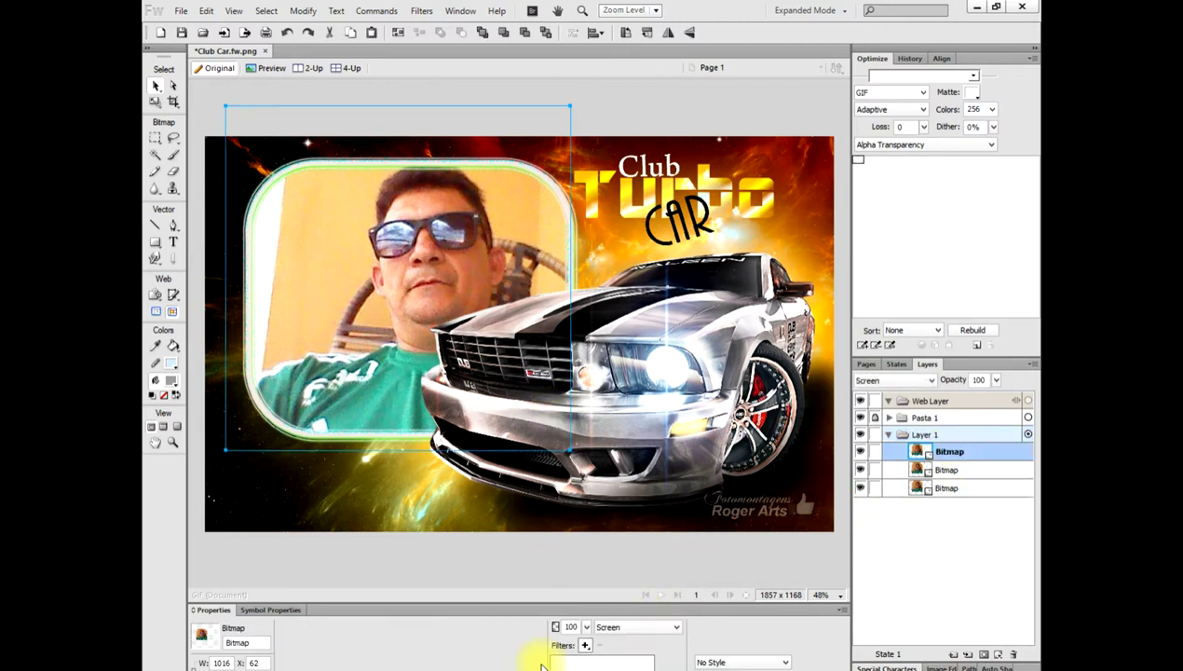
pyautogui.click(593, 554)
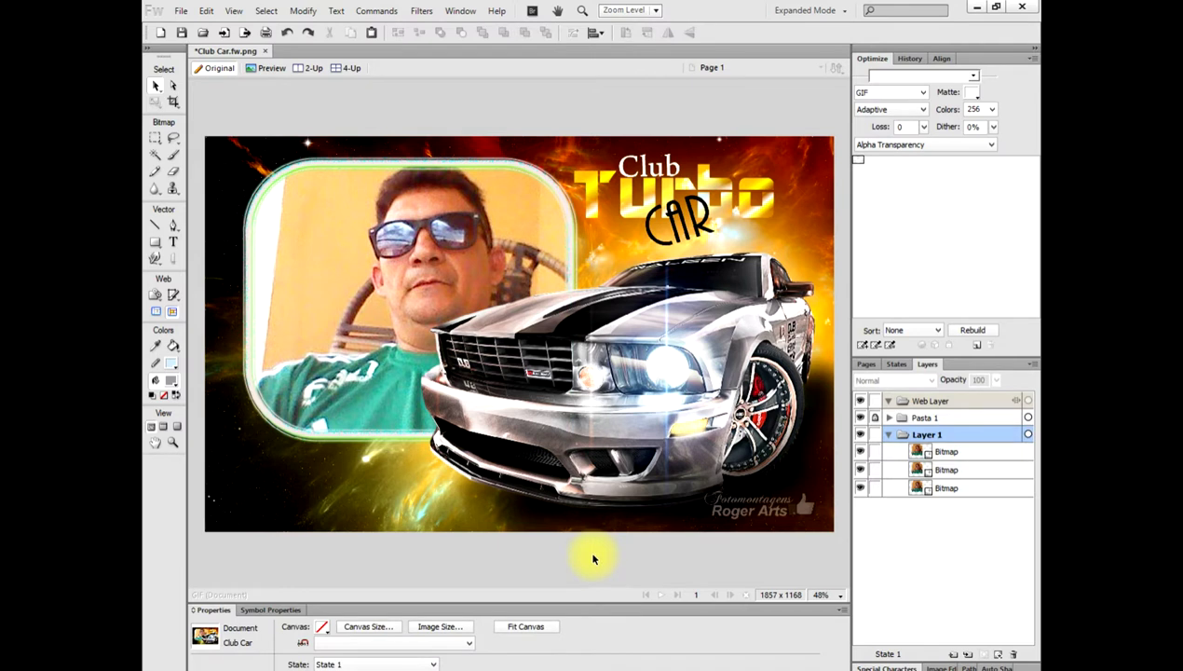
# Lower the photo layer's opacity to 45 and toggle its visibility to compare.
pyautogui.doubleClick(969, 455)
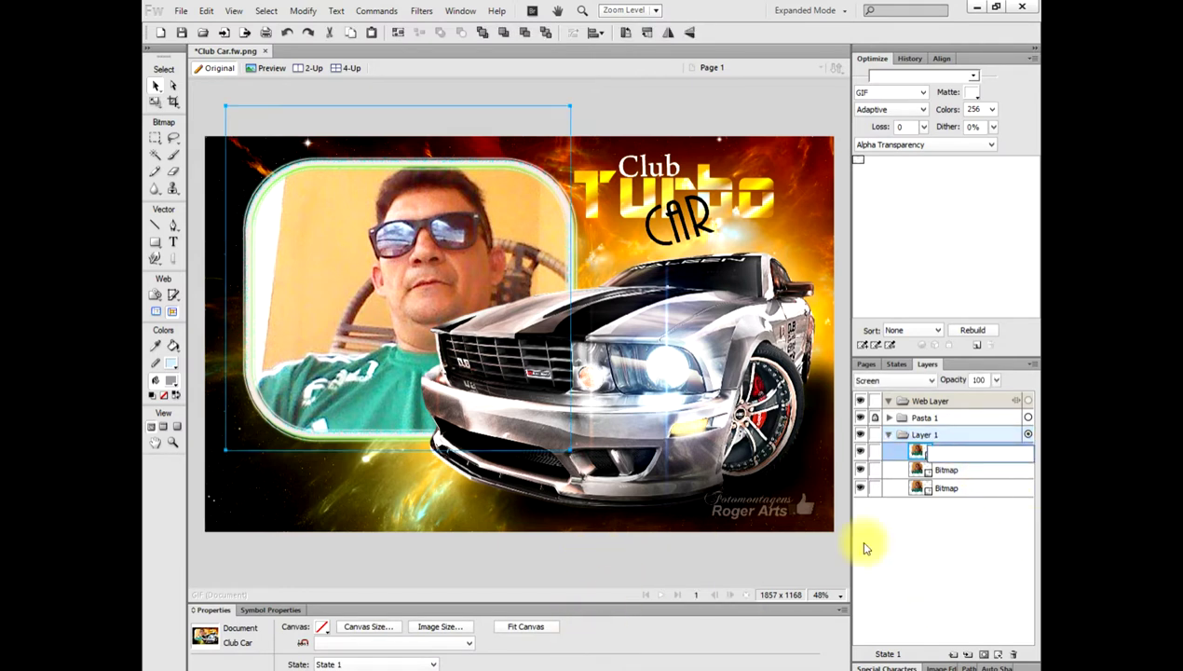
pyautogui.click(906, 448)
pyautogui.moveTo(587, 626)
pyautogui.mouseDown()
pyautogui.moveTo(590, 545)
pyautogui.moveTo(588, 579)
pyautogui.mouseUp()
pyautogui.moveTo(590, 626); pyautogui.dragTo(597, 626)
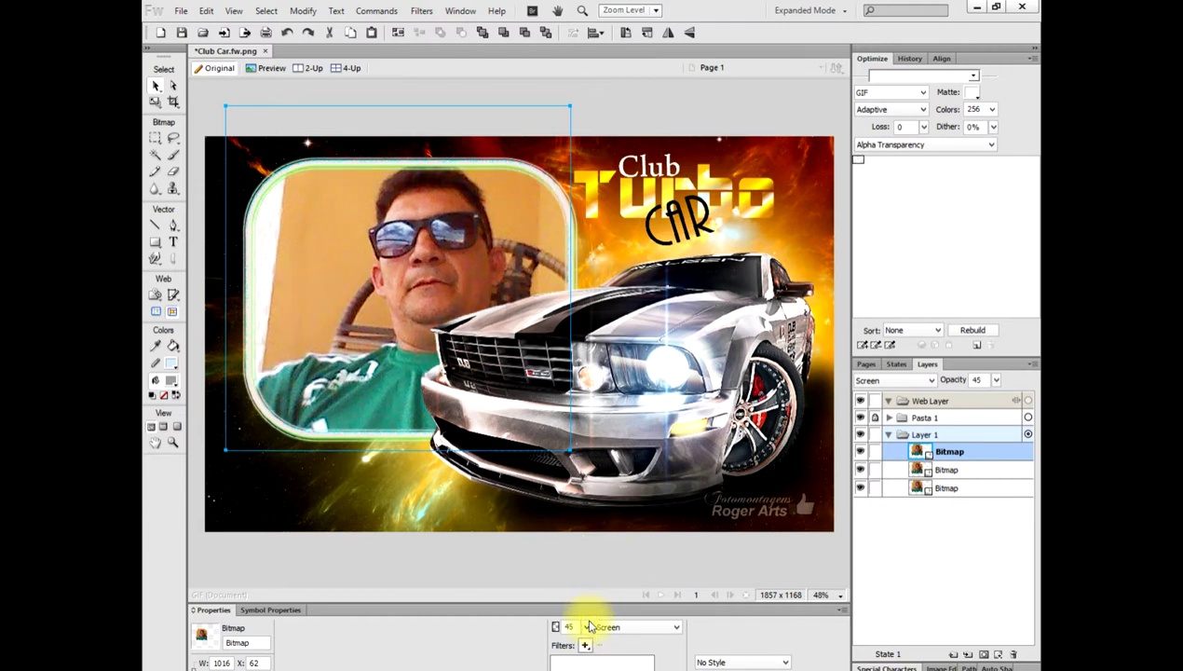
pyautogui.click(861, 452)
pyautogui.click(861, 452)
pyautogui.click(861, 453)
pyautogui.click(861, 452)
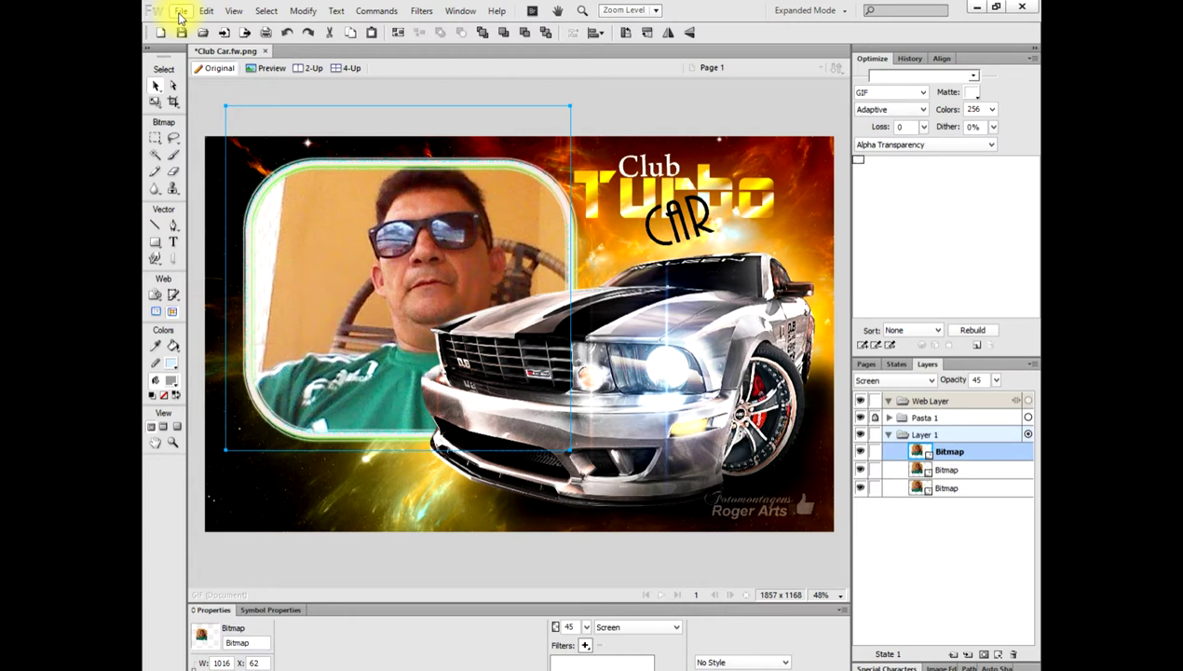
# Save the composition as a JPEG on the desktop under a new name, then close Fireworks.
pyautogui.click(180, 12)
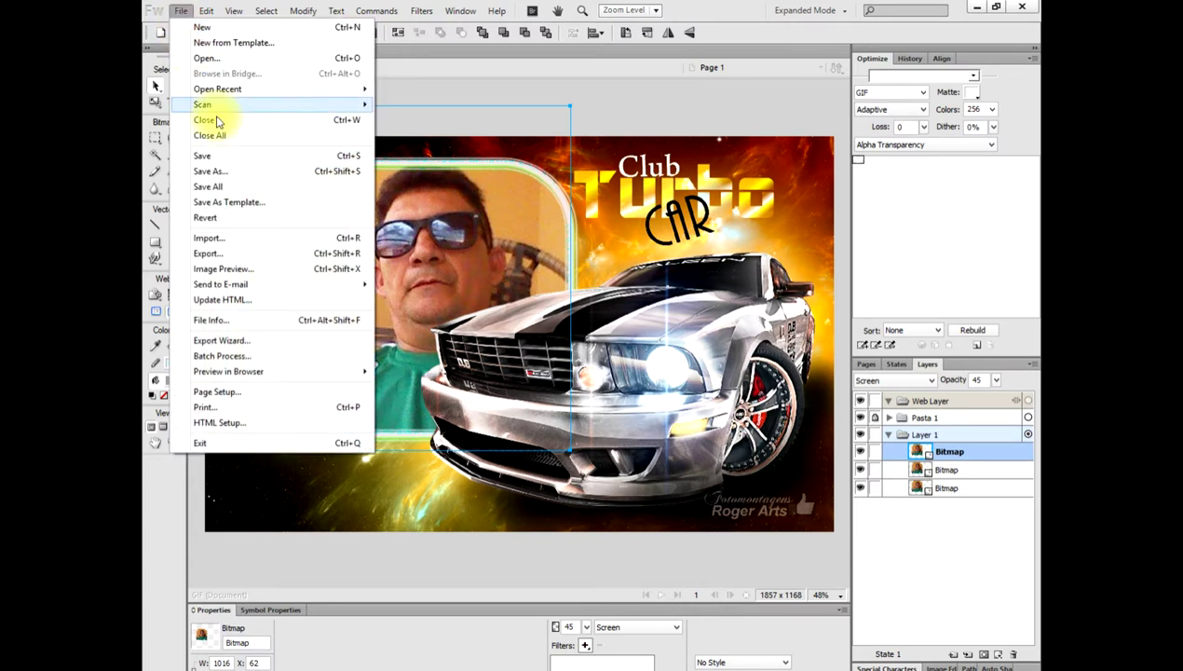
pyautogui.click(211, 173)
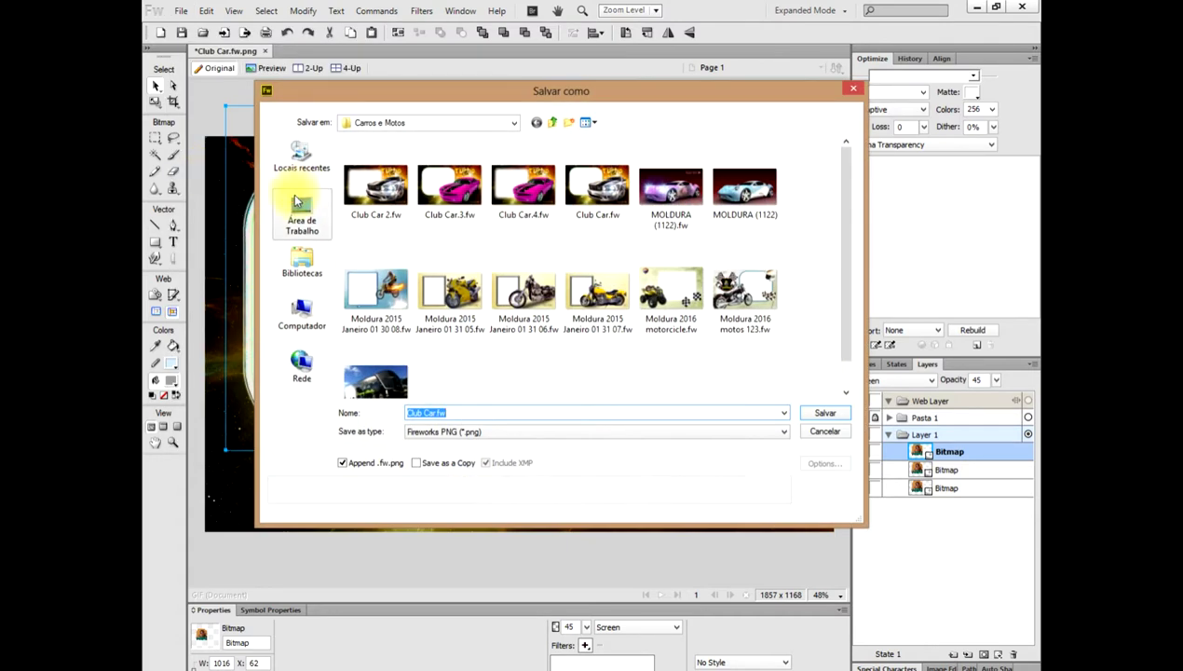
pyautogui.click(299, 205)
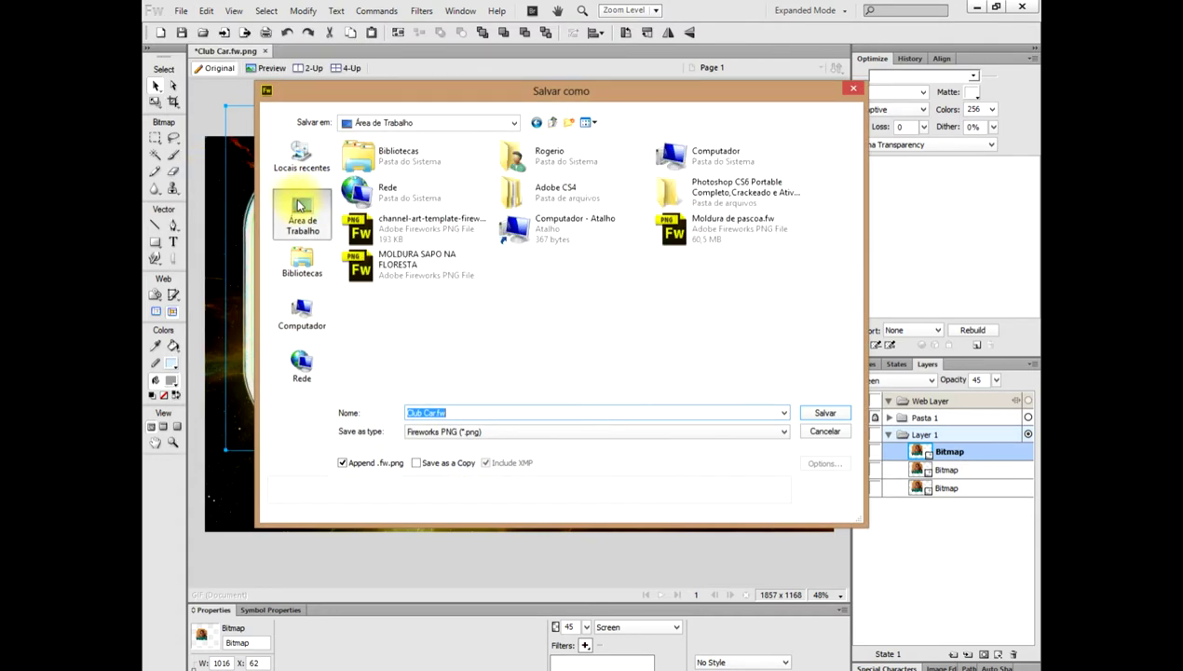
pyautogui.click(474, 433)
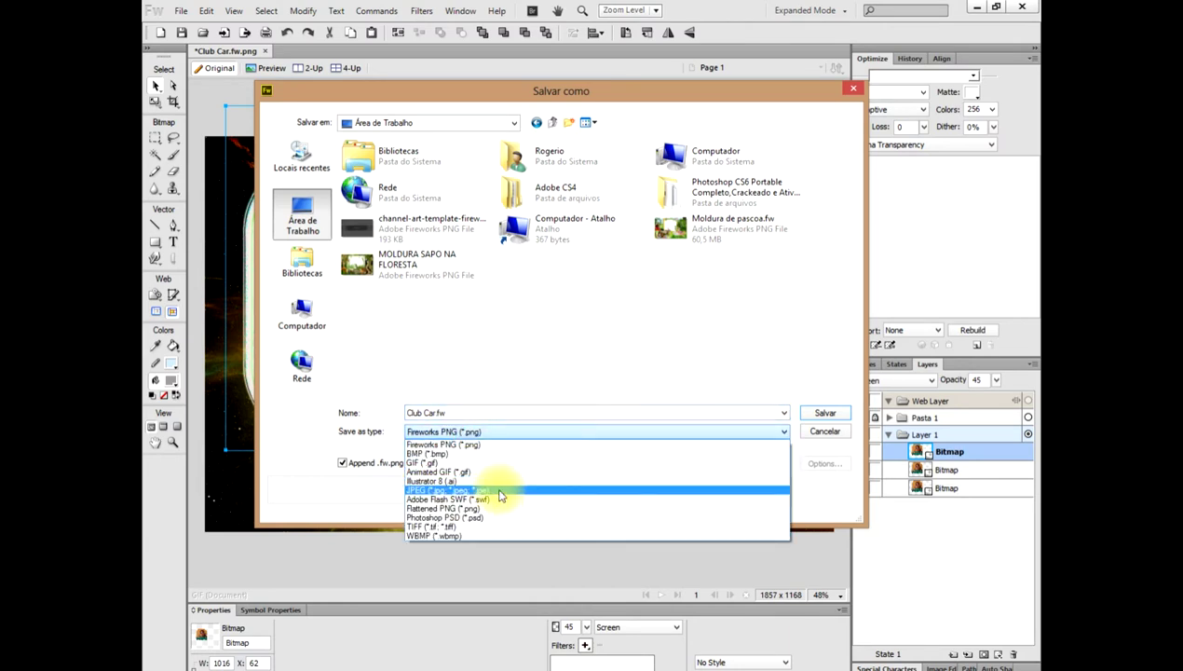
pyautogui.click(500, 491)
pyautogui.click(471, 408)
pyautogui.click(475, 410)
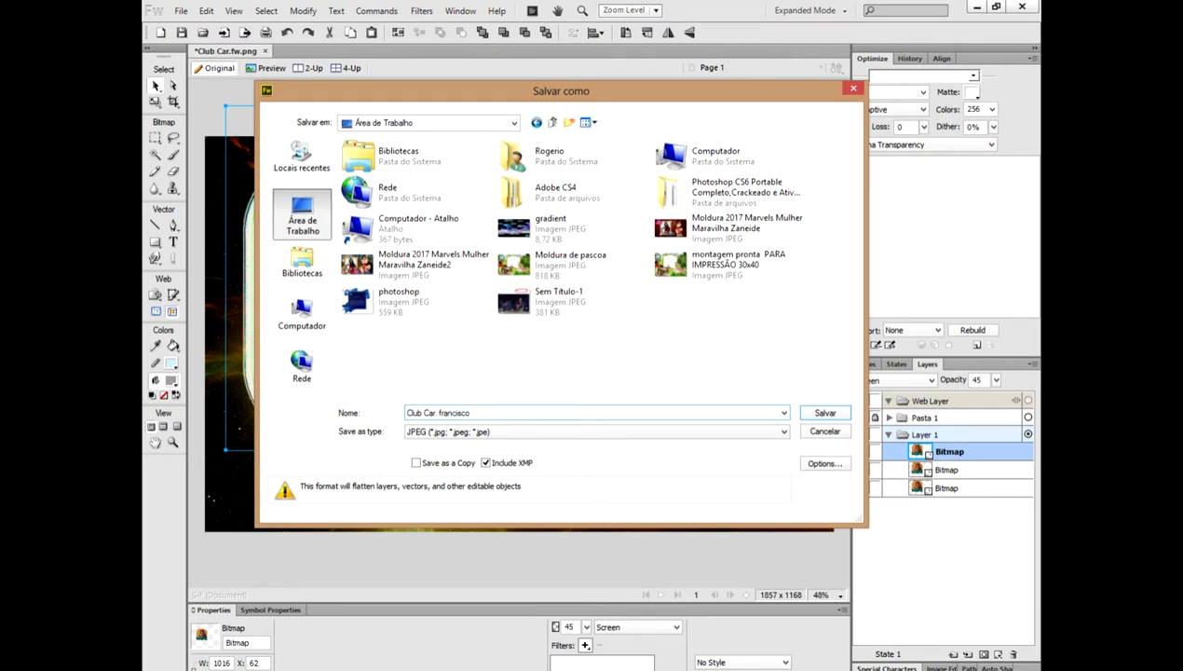
pyautogui.click(825, 413)
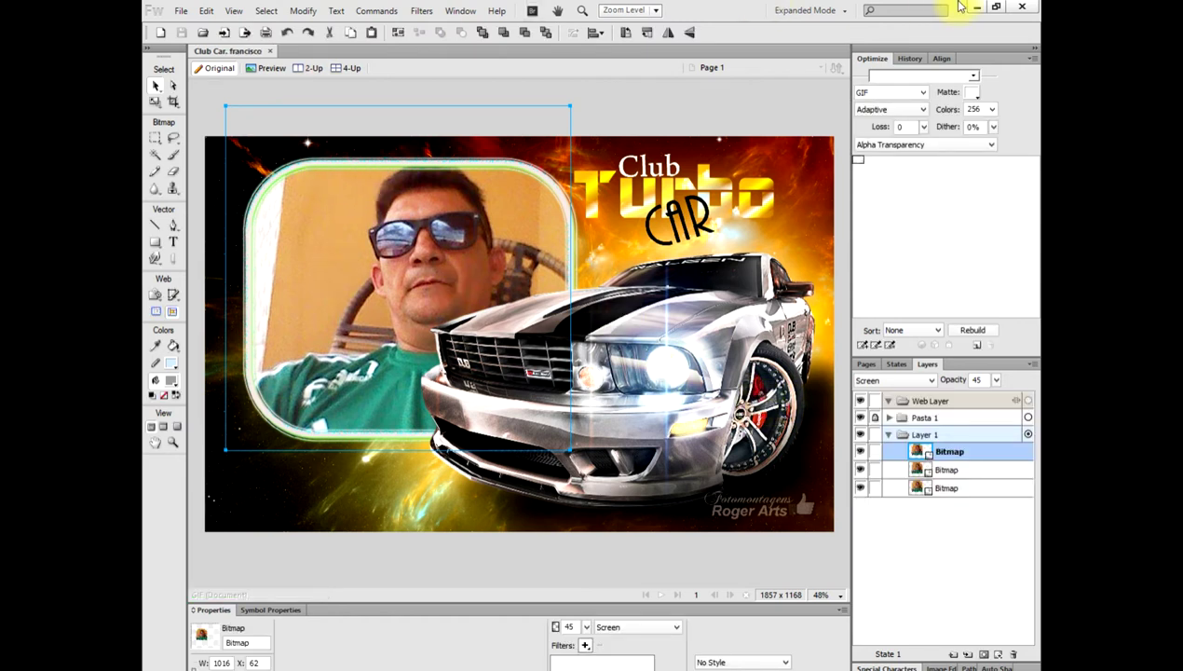
pyautogui.click(1024, 7)
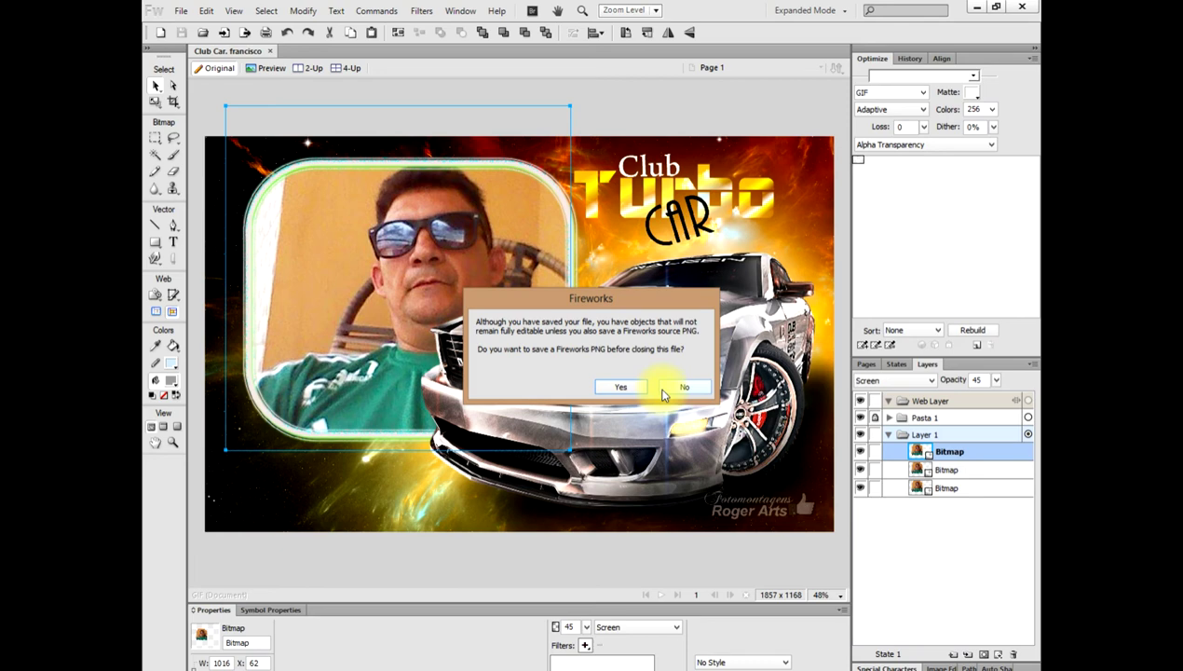
# Decline saving an extra Fireworks PNG and minimize the Downloads window.
pyautogui.click(663, 392)
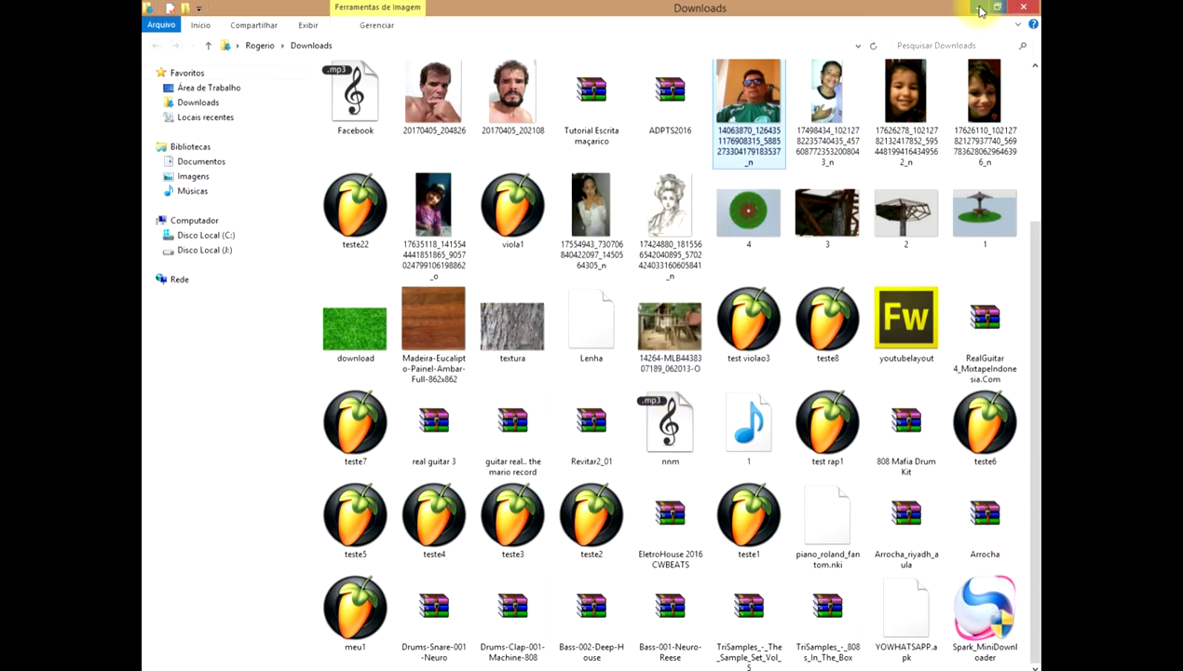
pyautogui.click(980, 10)
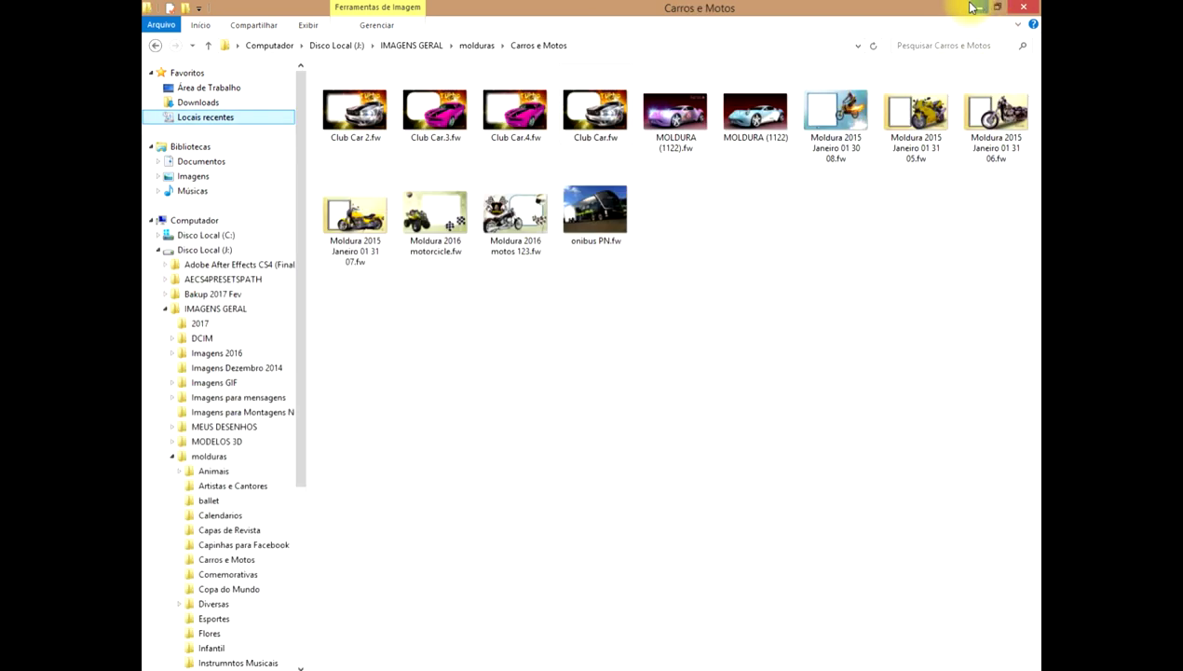